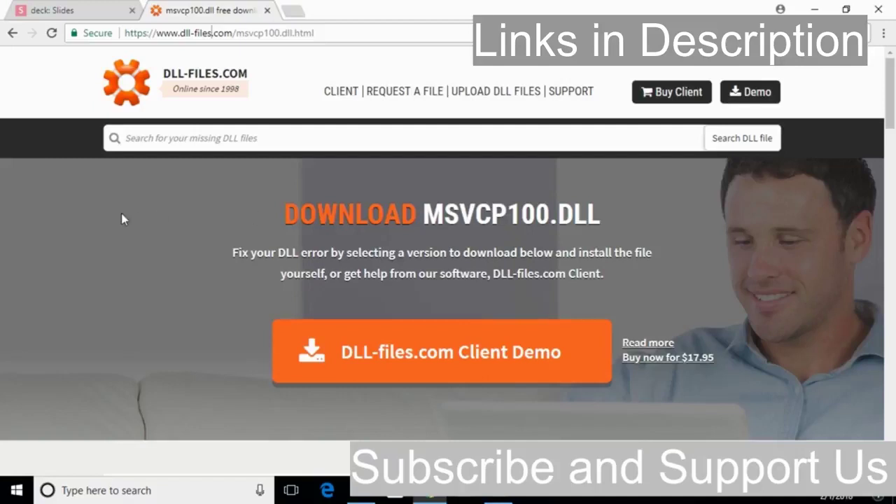
Scroll to the versions table and start the 32-bit msvcp100.dll 10.0.40219.325 download
{"action": "scroll", "coordinate": [120, 219], "scroll_direction": "down", "scroll_amount": 3}
{"action": "scroll", "coordinate": [121, 219], "scroll_direction": "down", "scroll_amount": 2}
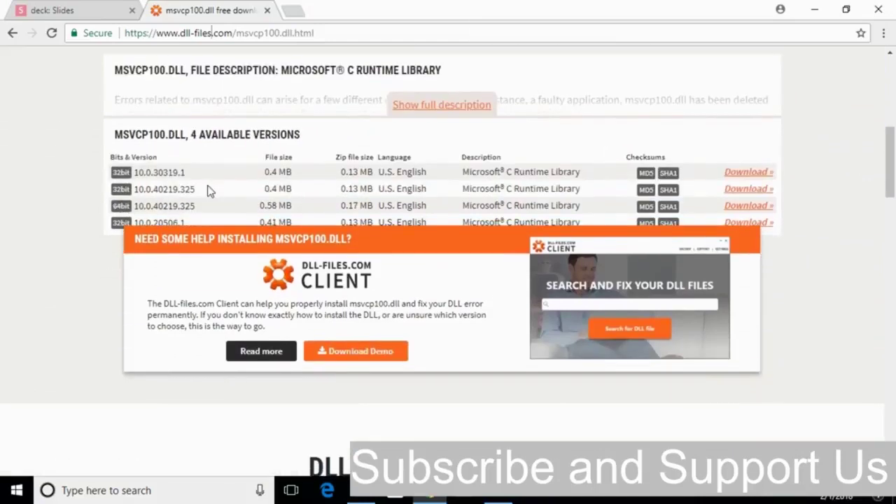
{"action": "mouse_move", "coordinate": [165, 189]}
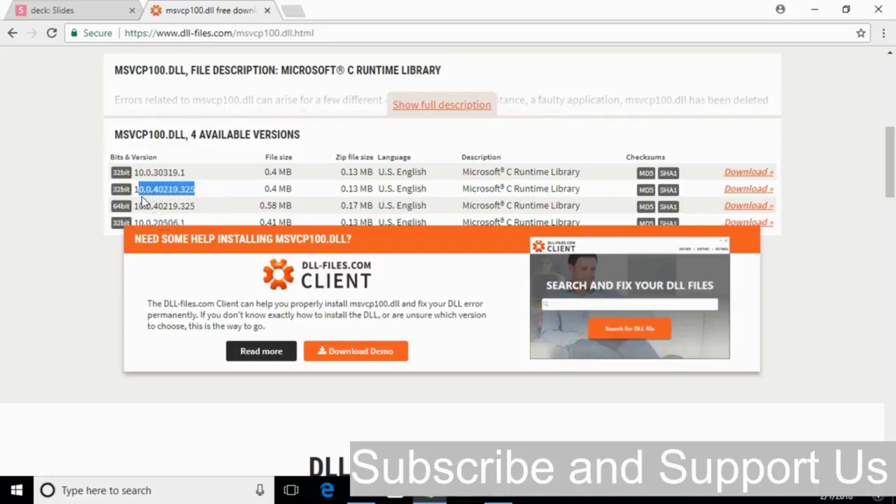
{"action": "left_click", "coordinate": [210, 208]}
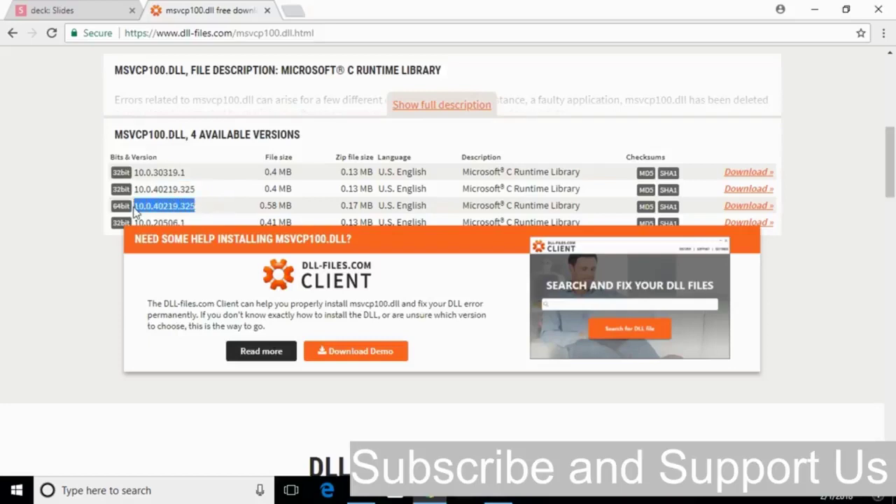
{"action": "left_click", "coordinate": [214, 209]}
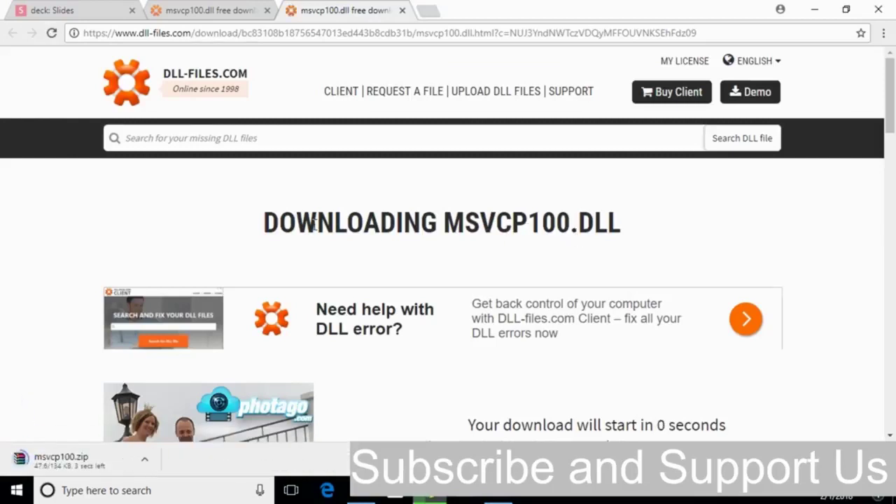
Download the 64-bit msvcp100.zip in a new tab, then show the desktop
{"action": "scroll", "coordinate": [314, 223], "scroll_direction": "down", "scroll_amount": 2}
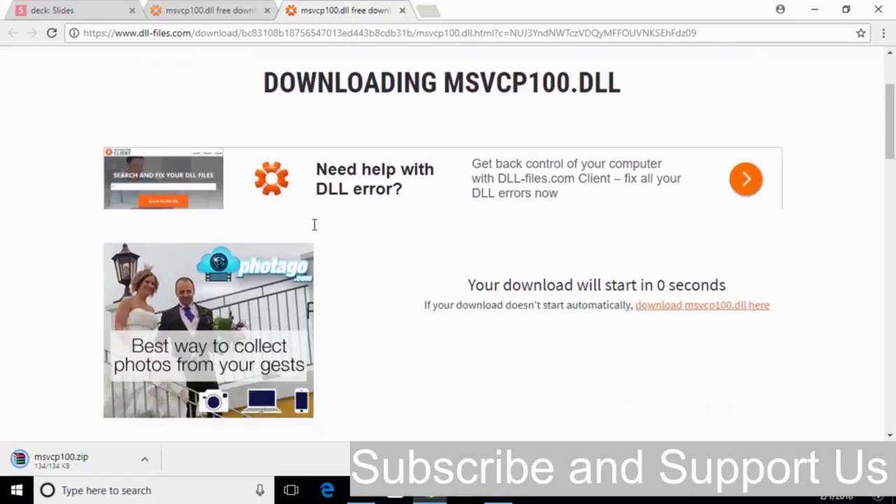
{"action": "left_click", "coordinate": [196, 8]}
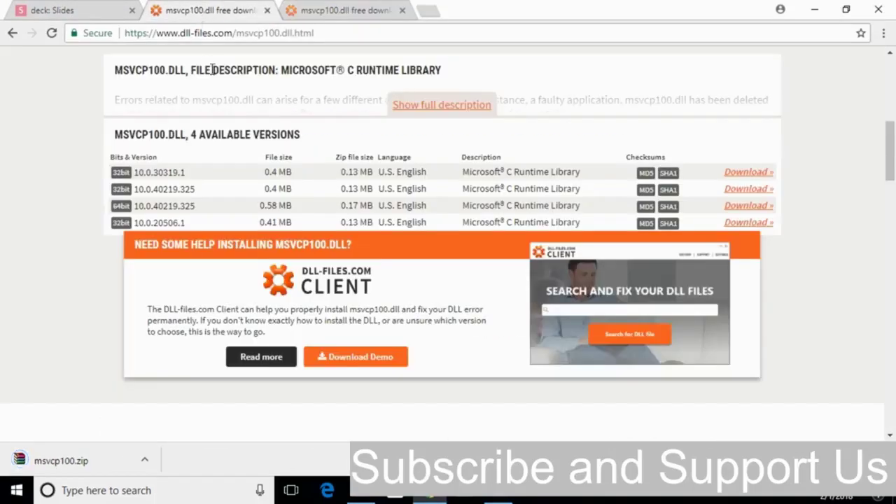
{"action": "right_click", "coordinate": [745, 209]}
{"action": "left_click", "coordinate": [750, 212]}
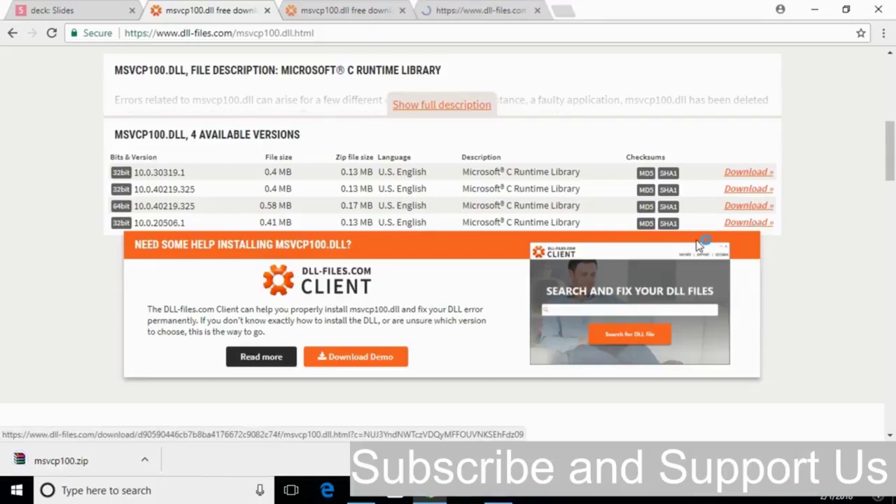
{"action": "left_click", "coordinate": [490, 9]}
{"action": "scroll", "coordinate": [503, 210], "scroll_direction": "down", "scroll_amount": 1}
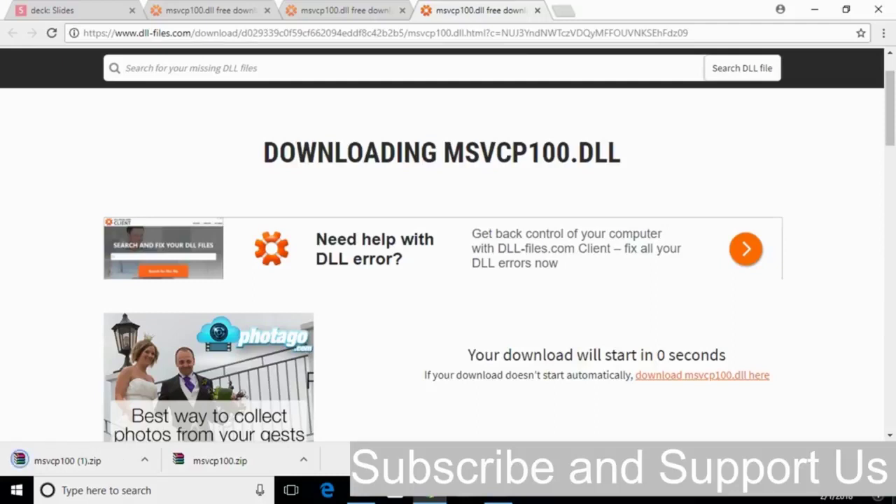
{"action": "key", "text": "super+d"}
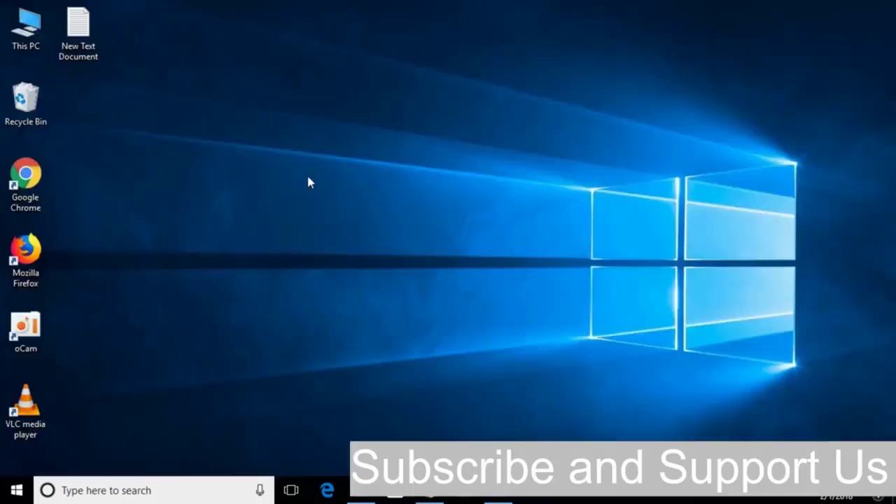
Confirm in This PC's Properties that Windows 10 is 64-bit, then close the System window
{"action": "right_click", "coordinate": [18, 39]}
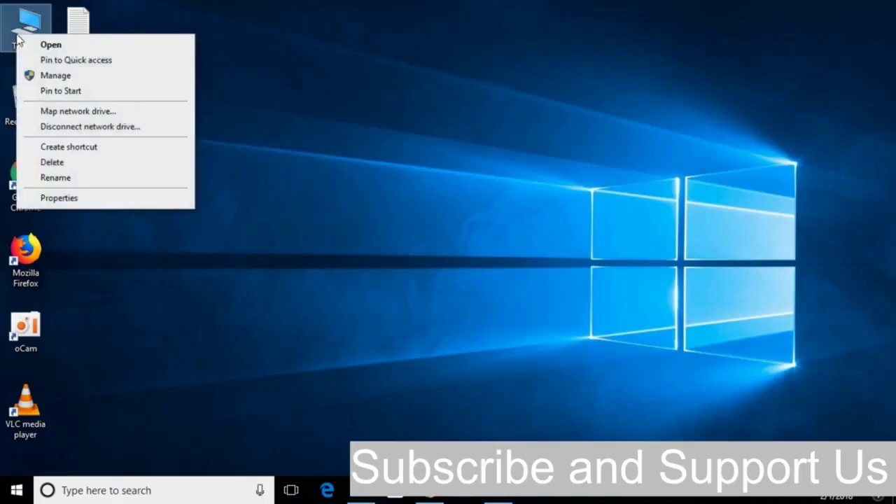
{"action": "left_click", "coordinate": [96, 196]}
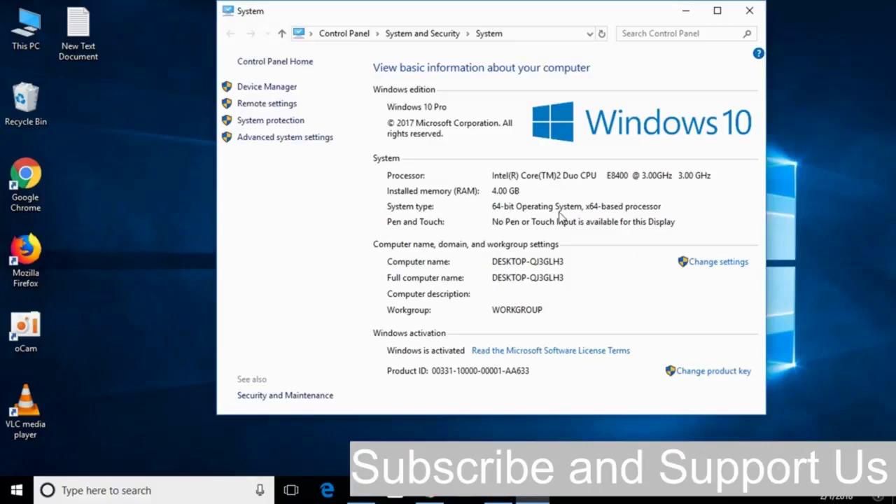
{"action": "left_click", "coordinate": [739, 17]}
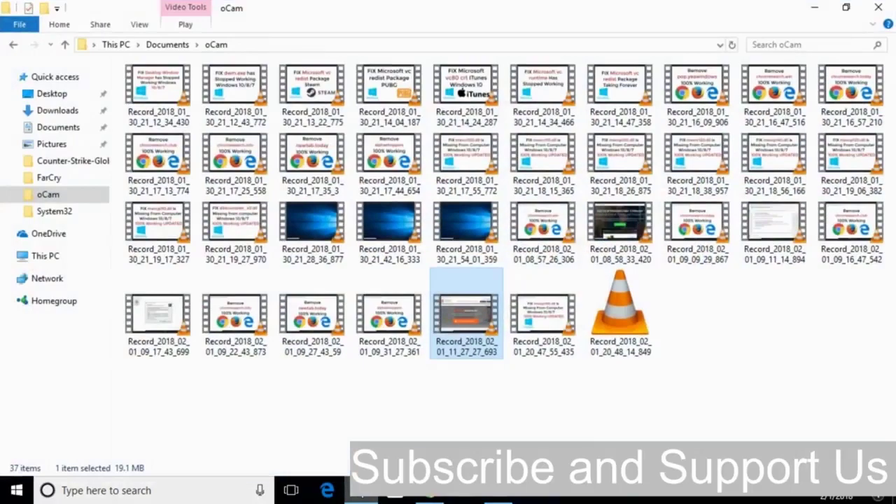
Copy msvcp100.dll from Downloads\msvcp100 and open This PC in a new window
{"action": "left_click", "coordinate": [67, 118]}
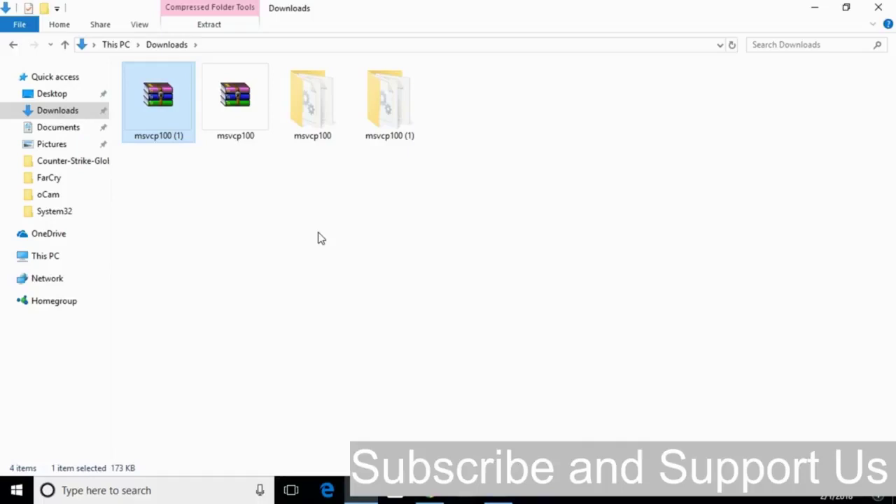
{"action": "double_click", "coordinate": [320, 126]}
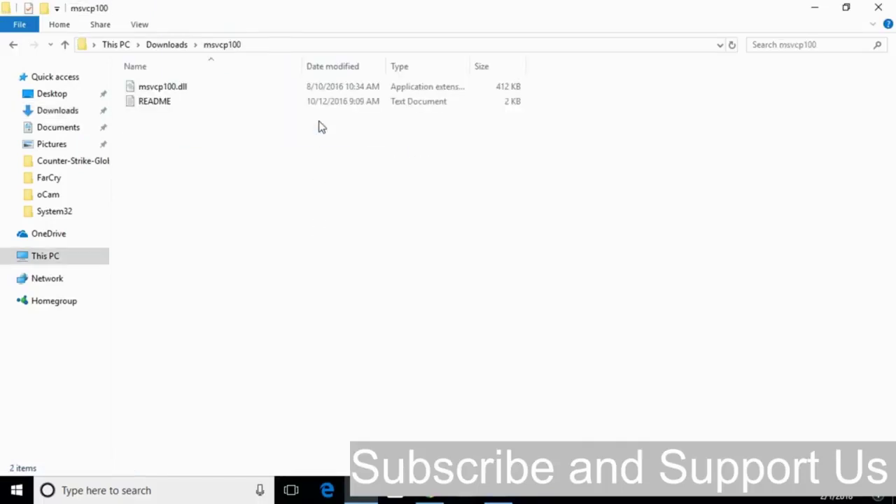
{"action": "left_click", "coordinate": [171, 87]}
{"action": "right_click", "coordinate": [170, 88]}
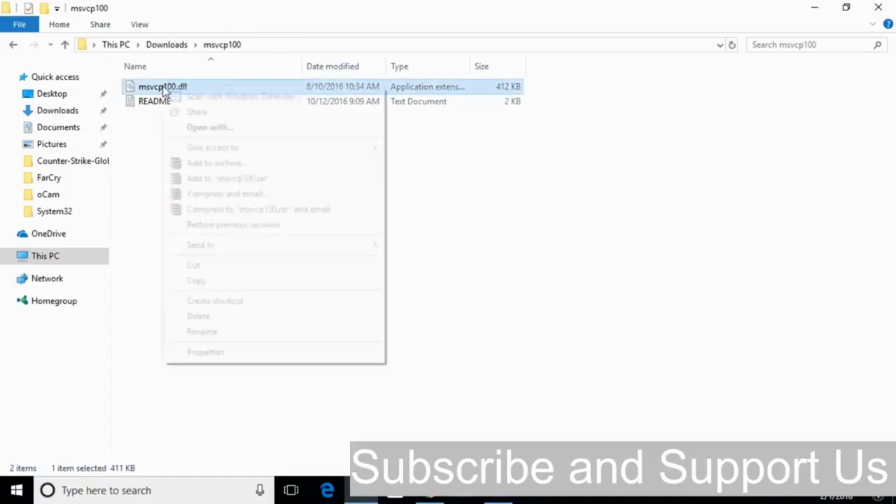
{"action": "left_click", "coordinate": [246, 280]}
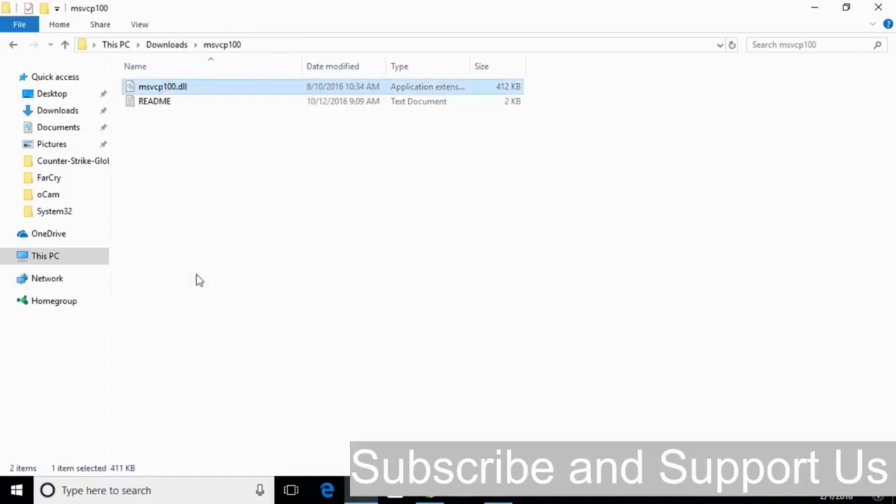
{"action": "right_click", "coordinate": [55, 260]}
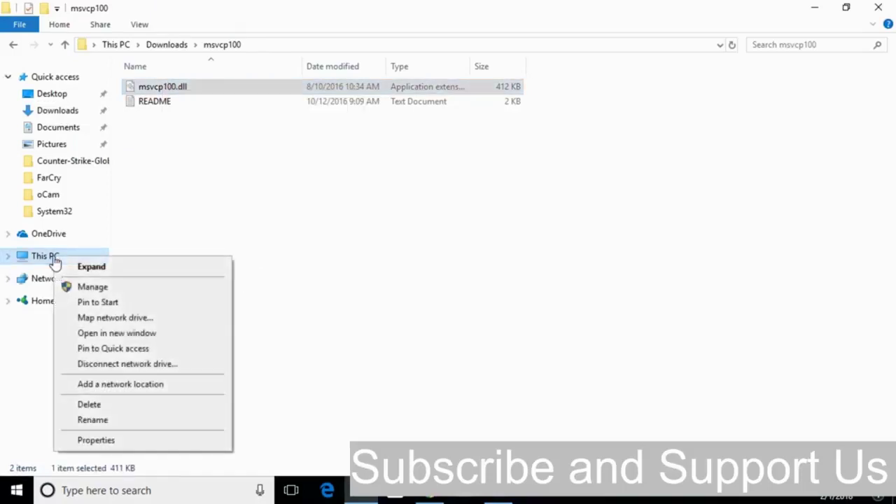
{"action": "left_click", "coordinate": [124, 334]}
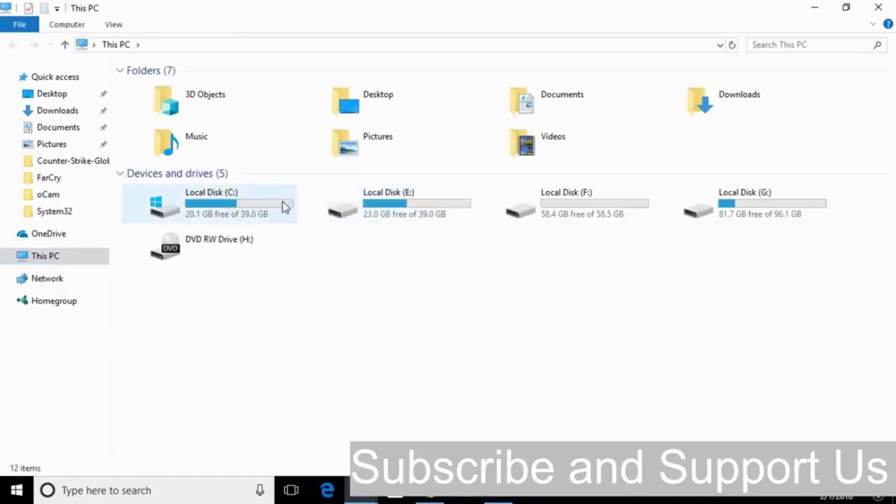
Navigate through Local Disk (C:) and Windows into the System32 folder
{"action": "mouse_move", "coordinate": [210, 203]}
{"action": "double_click", "coordinate": [284, 205]}
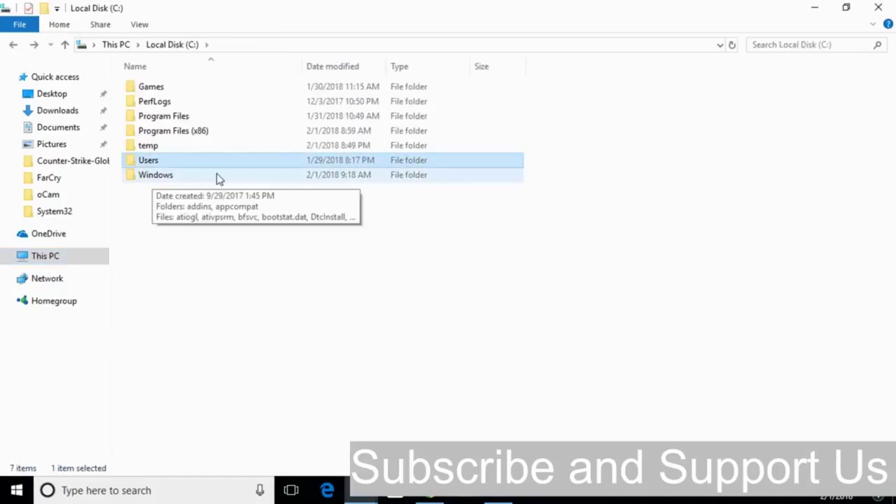
{"action": "double_click", "coordinate": [173, 175]}
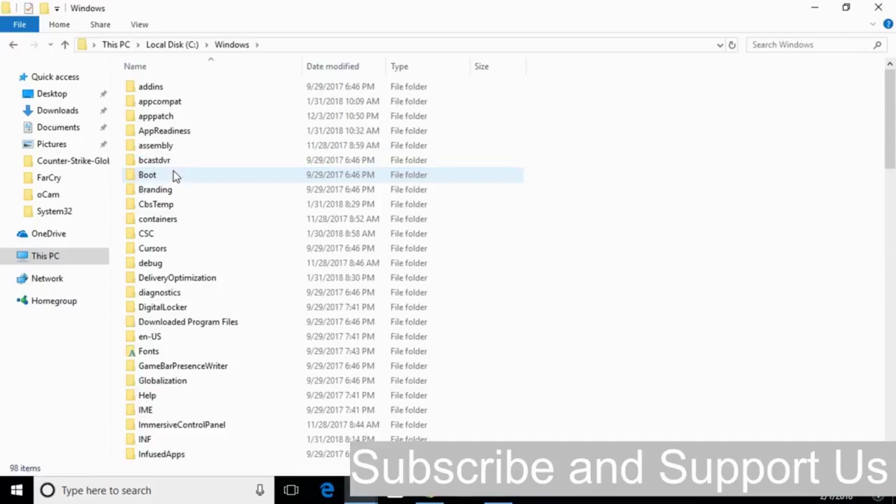
{"action": "scroll", "coordinate": [175, 176], "scroll_direction": "down", "scroll_amount": 3}
{"action": "scroll", "coordinate": [175, 176], "scroll_direction": "down", "scroll_amount": 3}
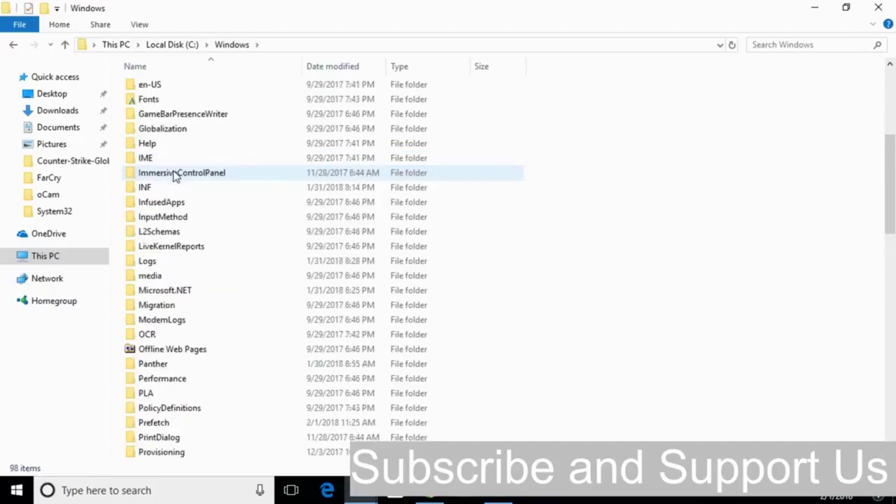
{"action": "scroll", "coordinate": [175, 175], "scroll_direction": "down", "scroll_amount": 4}
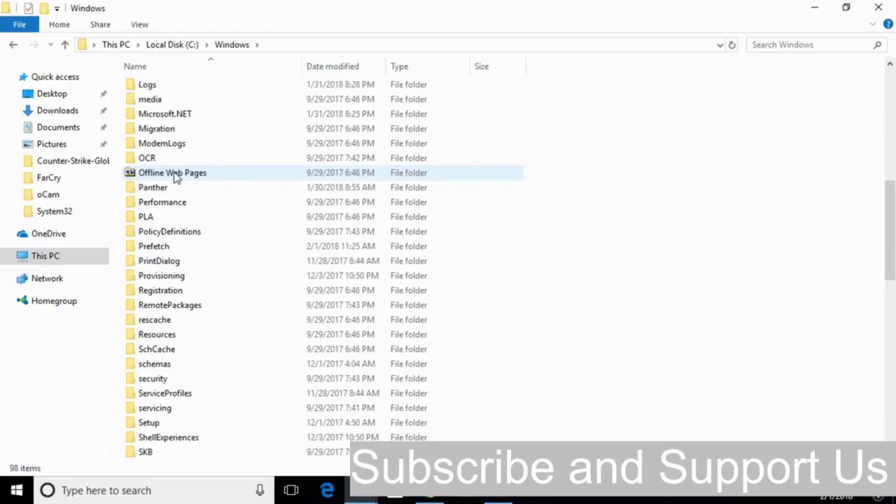
{"action": "scroll", "coordinate": [175, 175], "scroll_direction": "down", "scroll_amount": 4}
{"action": "scroll", "coordinate": [175, 176], "scroll_direction": "down", "scroll_amount": 2}
{"action": "scroll", "coordinate": [174, 176], "scroll_direction": "down", "scroll_amount": 1}
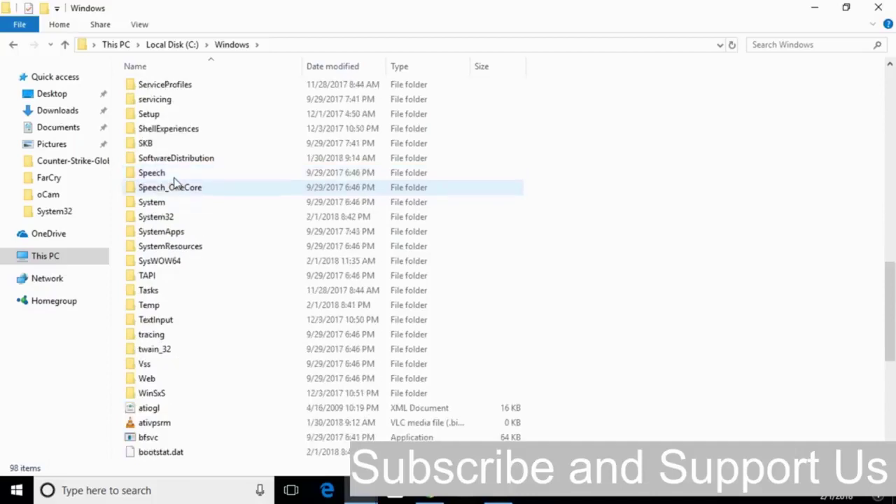
{"action": "left_click", "coordinate": [155, 219]}
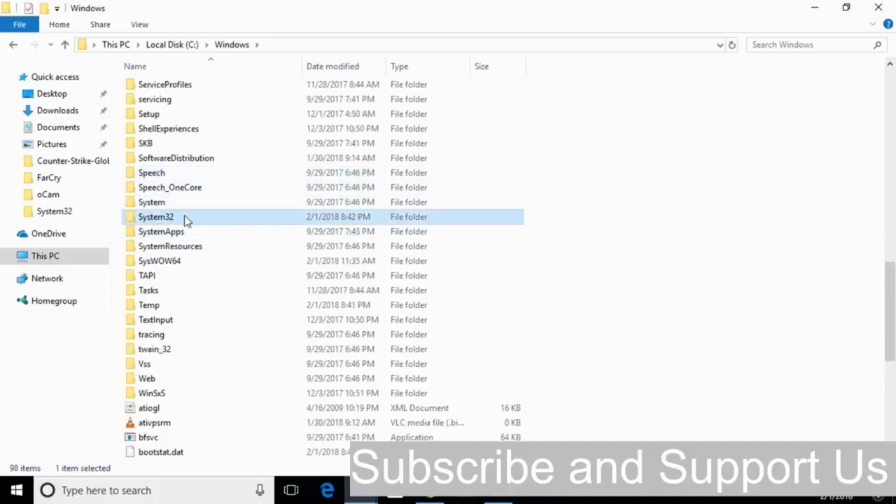
{"action": "double_click", "coordinate": [175, 220]}
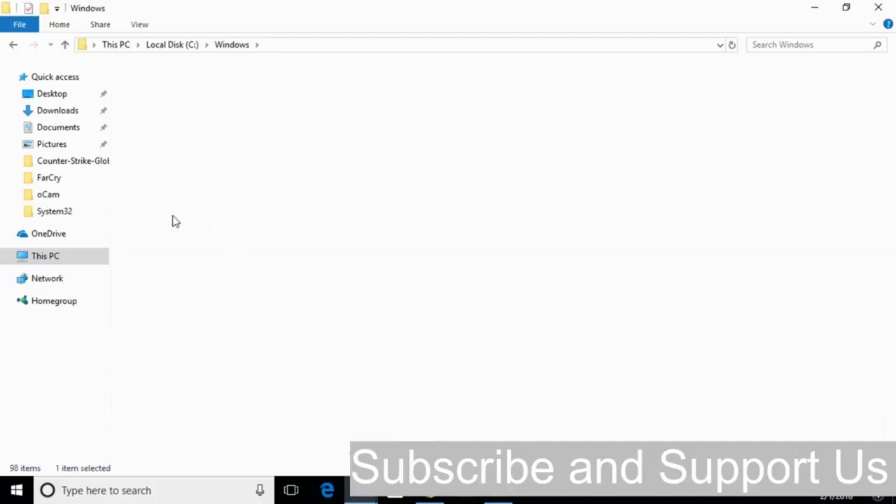
Paste msvcp100.dll into System32 with administrator approval, then return to Windows and Downloads
{"action": "right_click", "coordinate": [773, 189]}
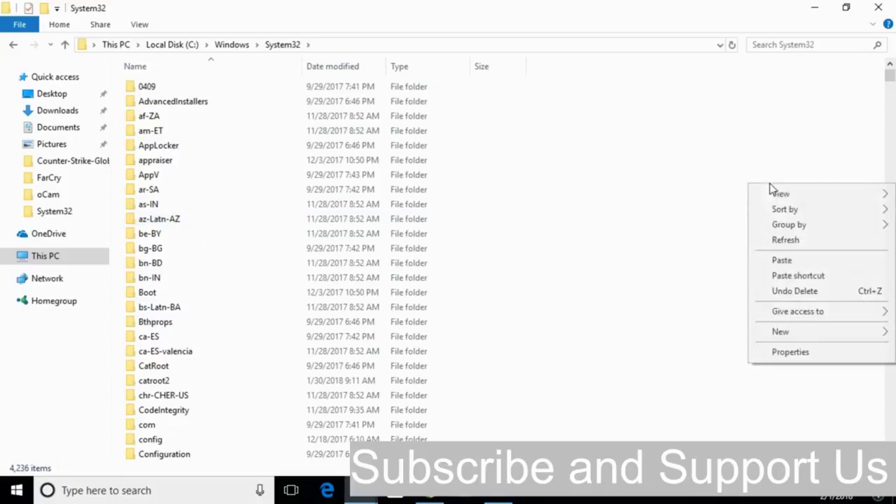
{"action": "left_click", "coordinate": [774, 267]}
{"action": "left_click", "coordinate": [254, 153]}
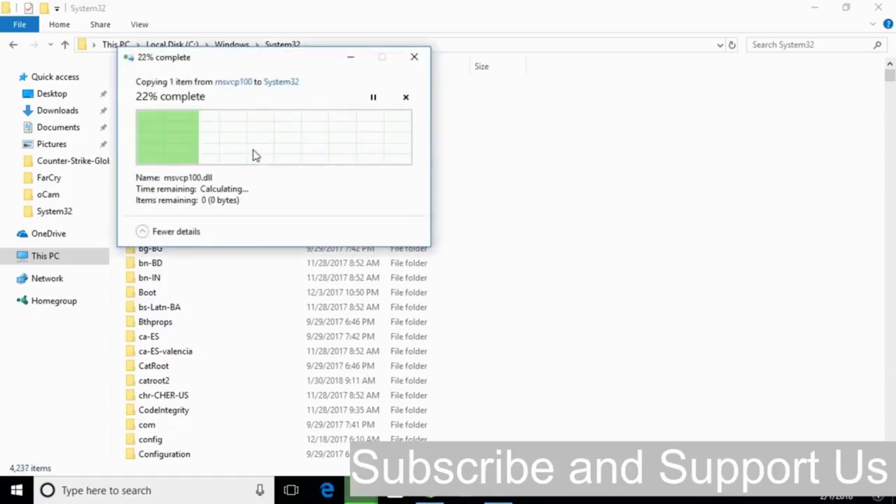
{"action": "left_click", "coordinate": [12, 46]}
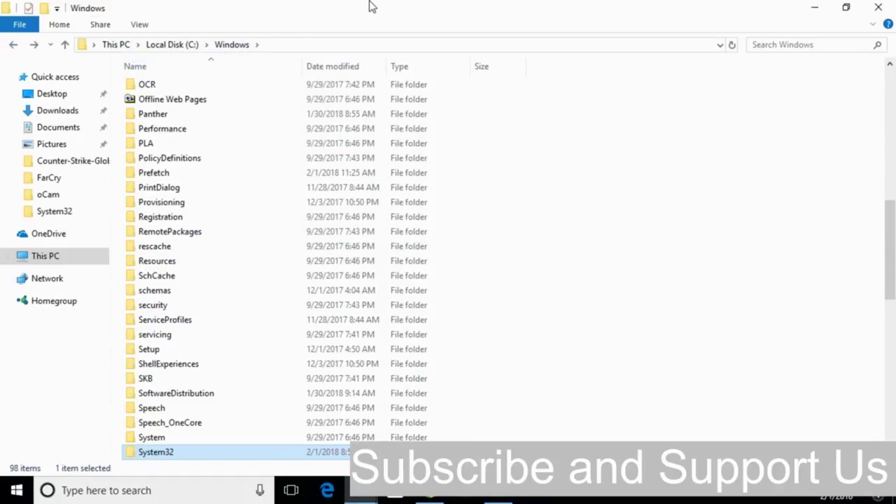
{"action": "left_click", "coordinate": [812, 8]}
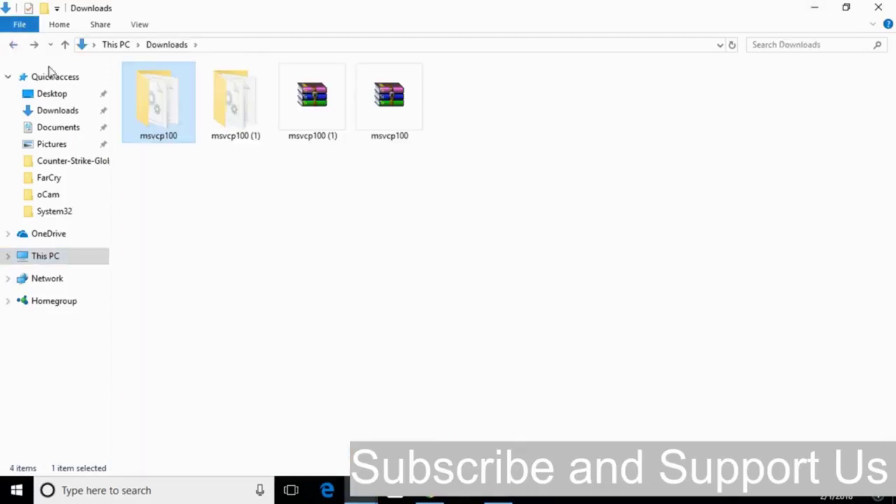
Copy msvcp100.dll from the msvcp100 (1) folder
{"action": "double_click", "coordinate": [236, 123]}
{"action": "left_click", "coordinate": [166, 91]}
{"action": "right_click", "coordinate": [166, 91]}
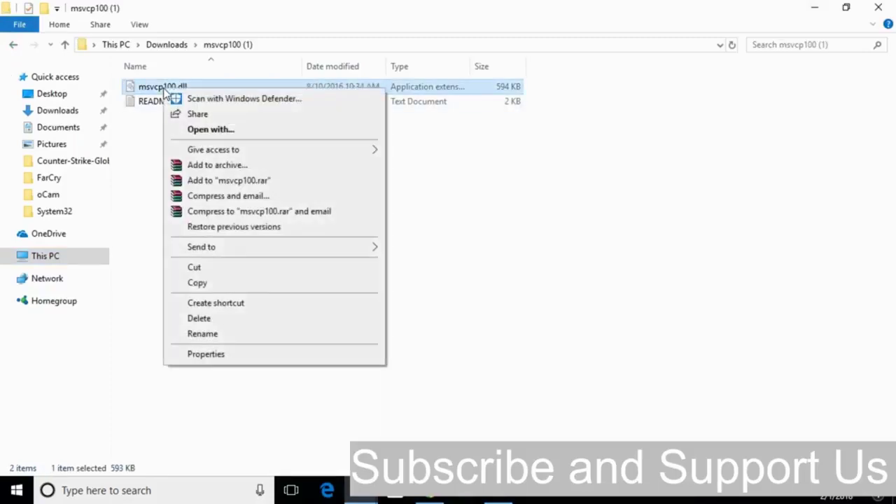
{"action": "left_click", "coordinate": [192, 279]}
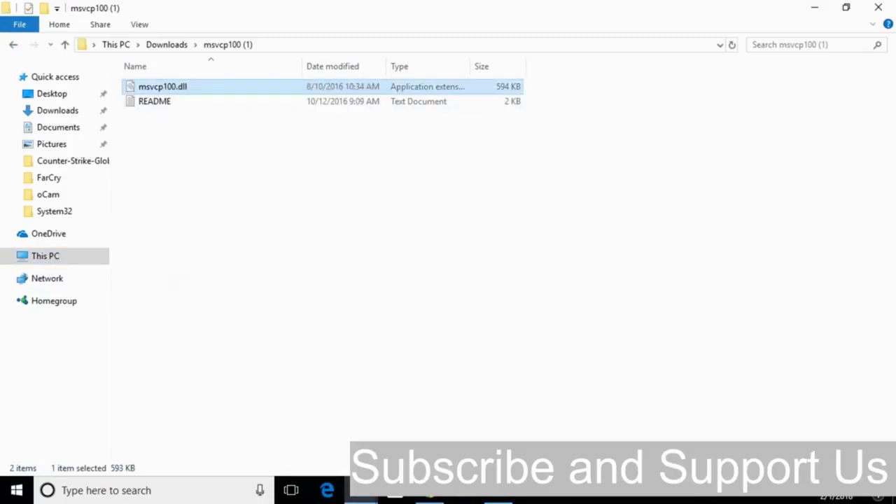
Paste it into System32, replacing the existing file with administrator approval, and return to Windows
{"action": "left_click", "coordinate": [360, 490]}
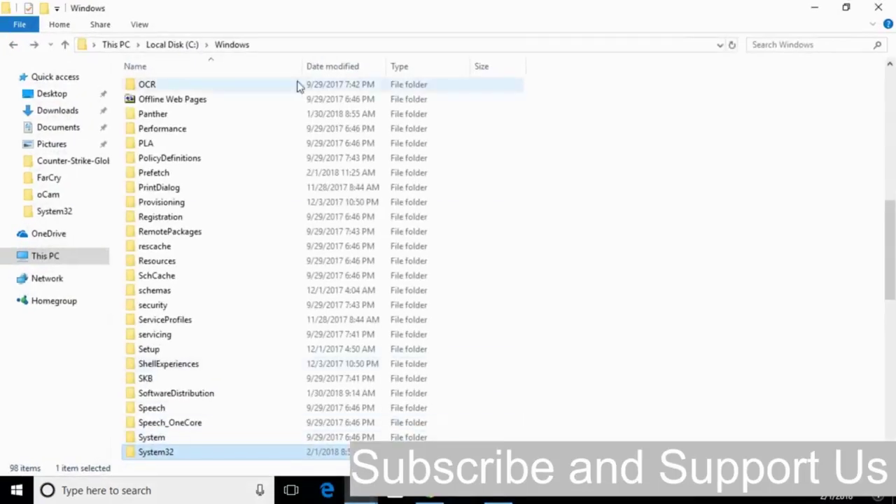
{"action": "scroll", "coordinate": [545, 287], "scroll_direction": "down", "scroll_amount": 2}
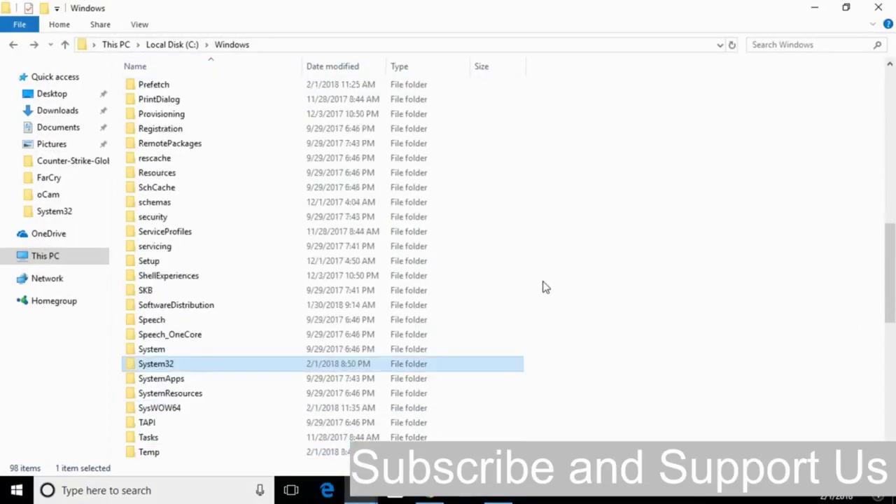
{"action": "scroll", "coordinate": [539, 315], "scroll_direction": "down", "scroll_amount": 1}
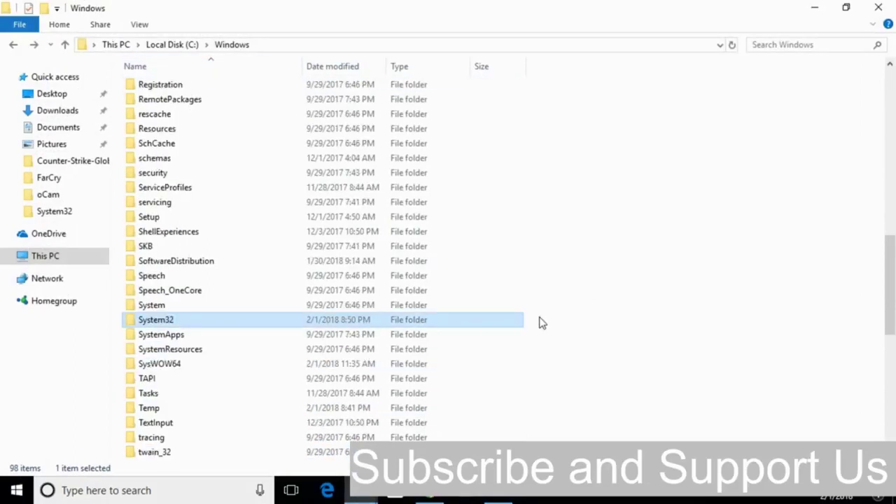
{"action": "double_click", "coordinate": [359, 321]}
{"action": "right_click", "coordinate": [792, 152]}
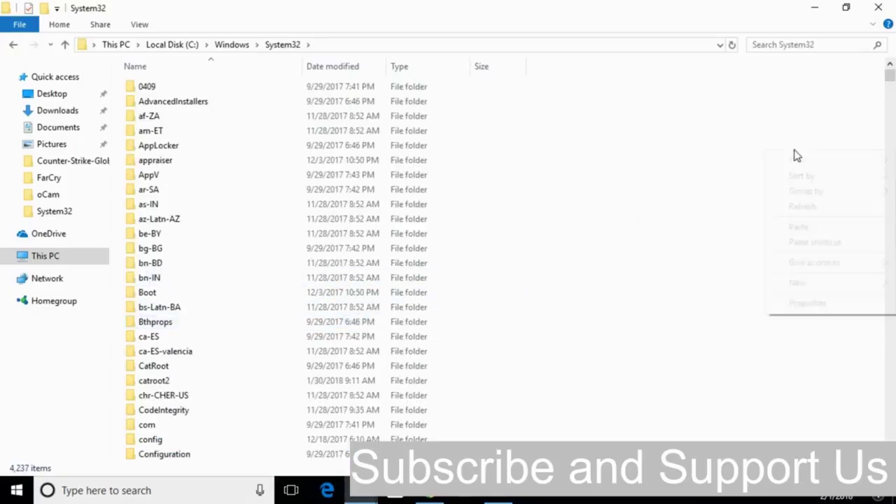
{"action": "left_click", "coordinate": [815, 226]}
{"action": "left_click", "coordinate": [431, 140]}
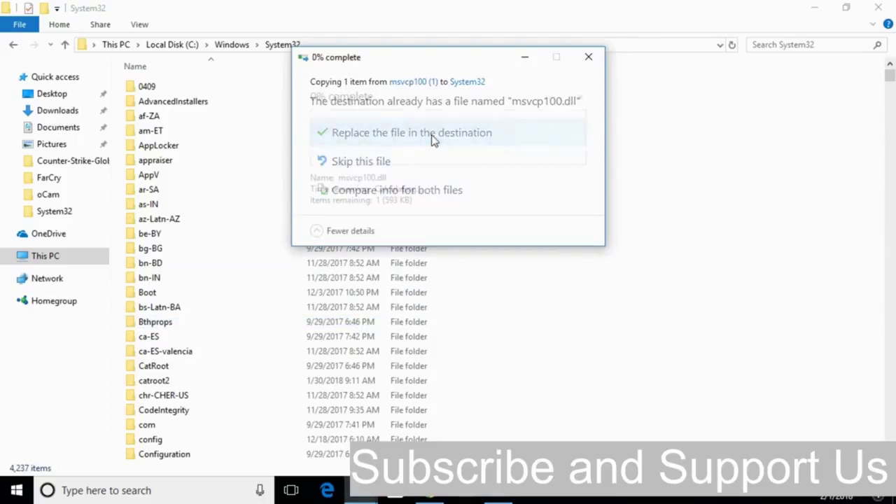
{"action": "left_click", "coordinate": [421, 151]}
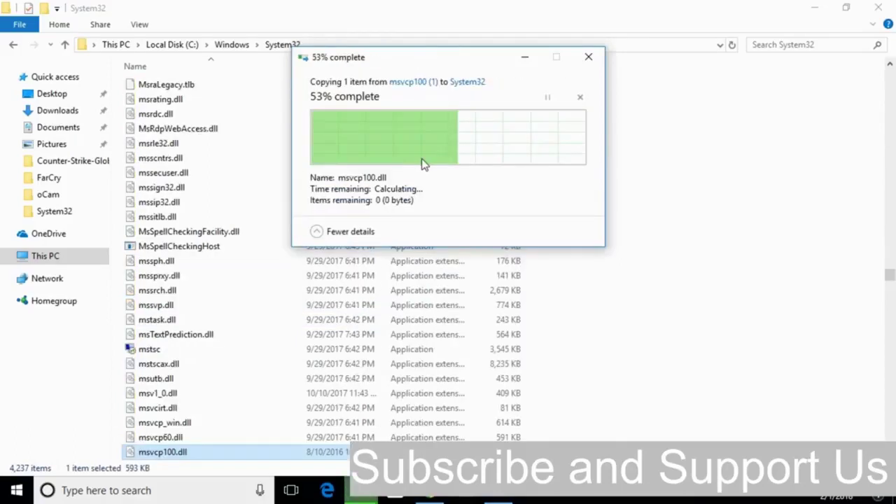
{"action": "left_click", "coordinate": [13, 44]}
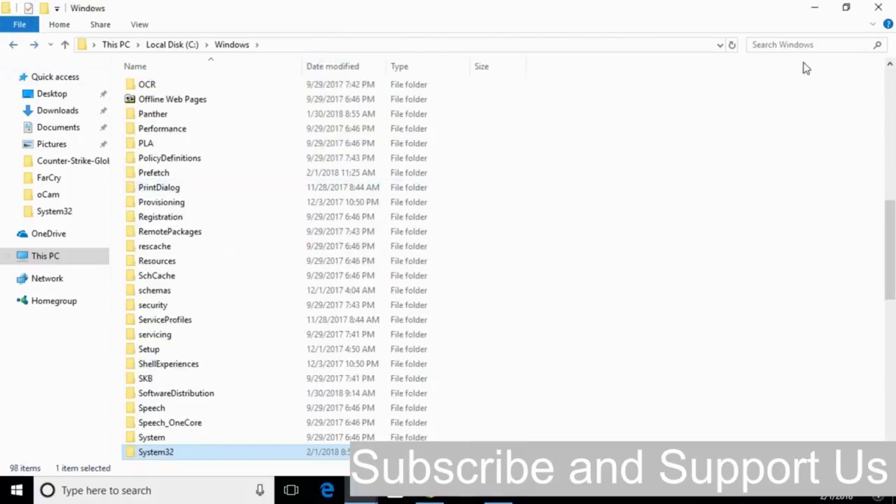
Copy msvcp100.dll from the Downloads\msvcp100 folder
{"action": "left_click", "coordinate": [814, 8]}
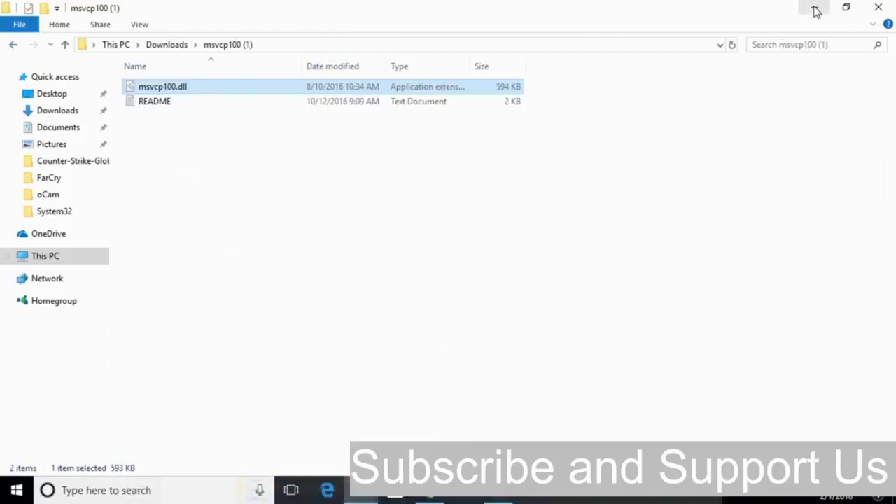
{"action": "left_click", "coordinate": [14, 45]}
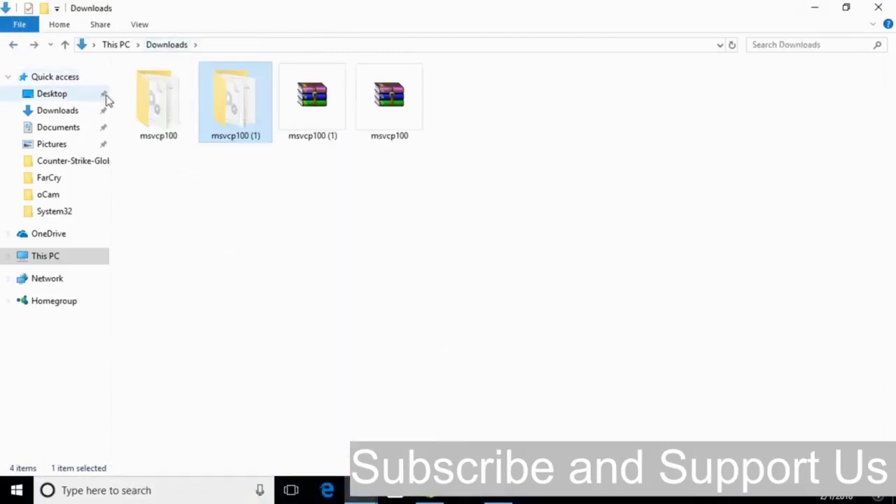
{"action": "double_click", "coordinate": [182, 123]}
{"action": "left_click", "coordinate": [176, 87]}
{"action": "right_click", "coordinate": [175, 84]}
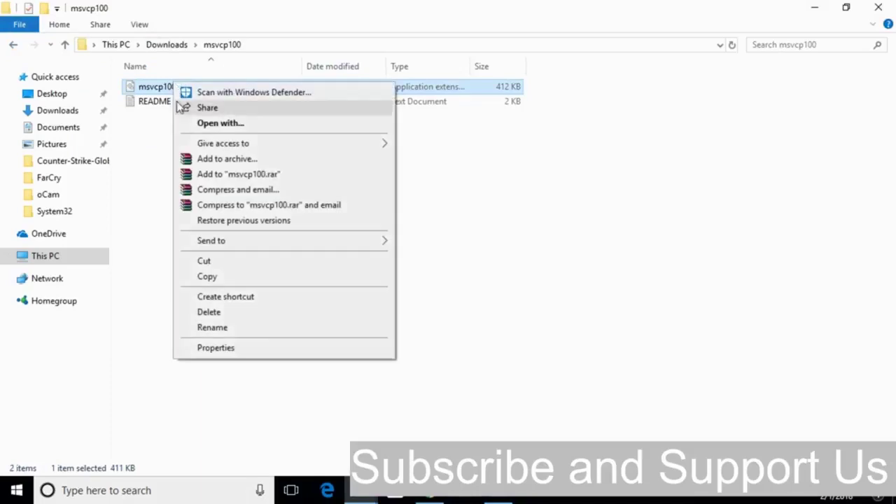
{"action": "left_click", "coordinate": [226, 272]}
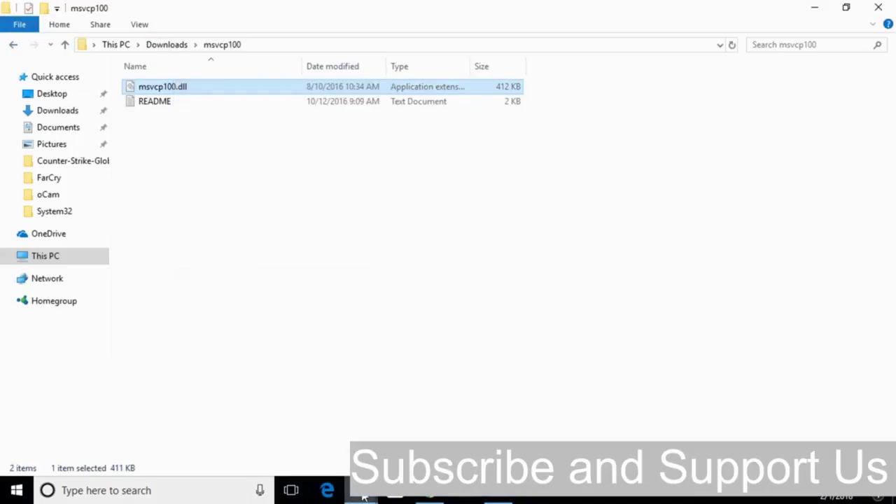
Open the SysWOW64 folder in the C:\Windows window
{"action": "mouse_move", "coordinate": [361, 491]}
{"action": "left_click", "coordinate": [419, 435]}
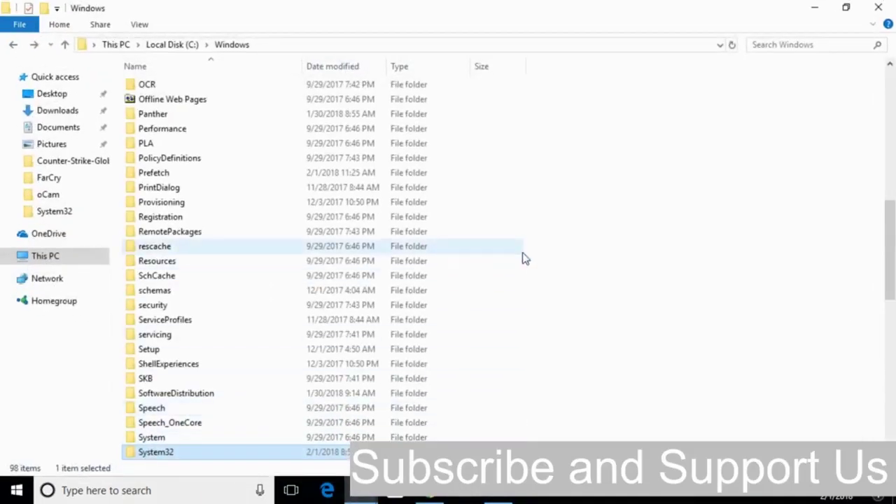
{"action": "scroll", "coordinate": [525, 258], "scroll_direction": "down", "scroll_amount": 2}
{"action": "scroll", "coordinate": [525, 257], "scroll_direction": "down", "scroll_amount": 1}
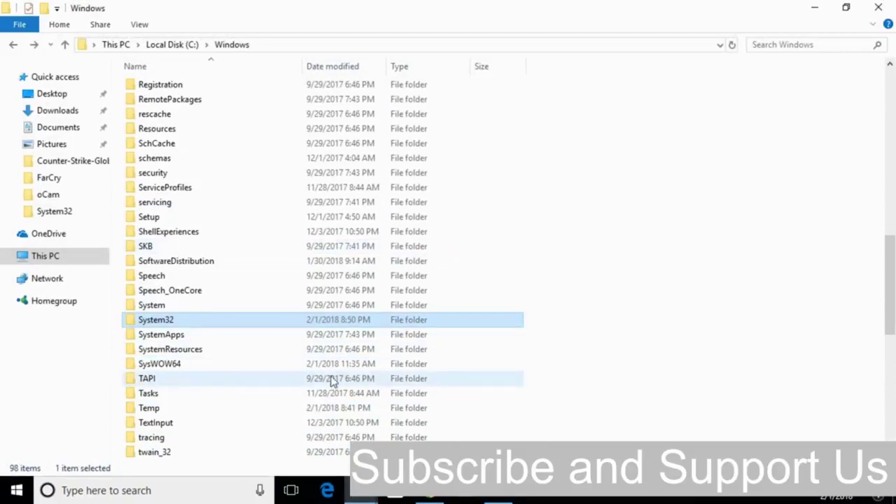
{"action": "left_click", "coordinate": [178, 370]}
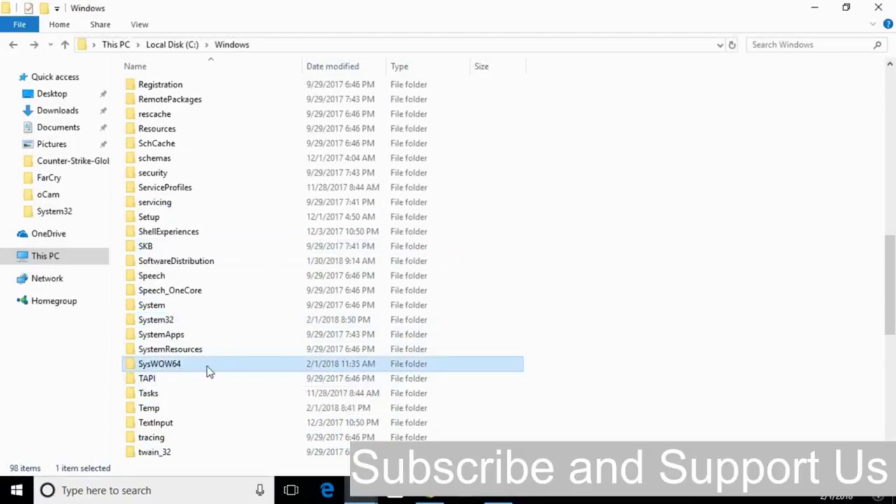
{"action": "key", "text": "Up"}
{"action": "key", "text": "Up"}
{"action": "key", "text": "Up"}
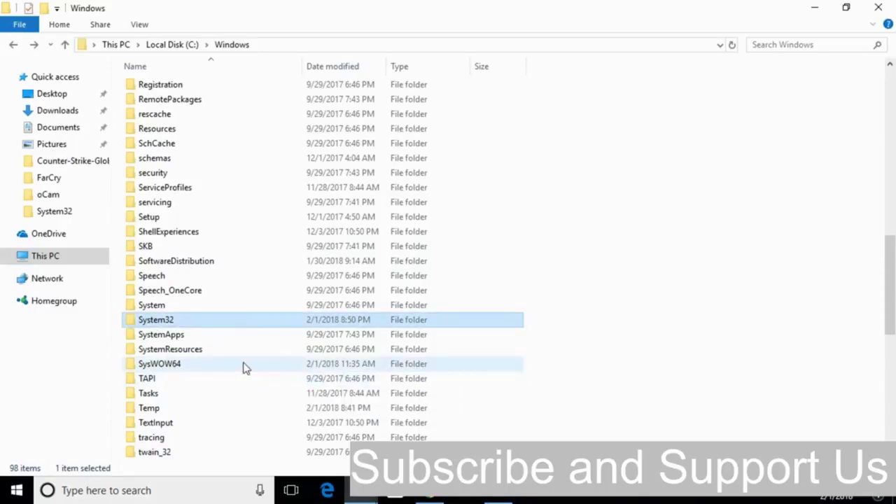
{"action": "left_click", "coordinate": [175, 369]}
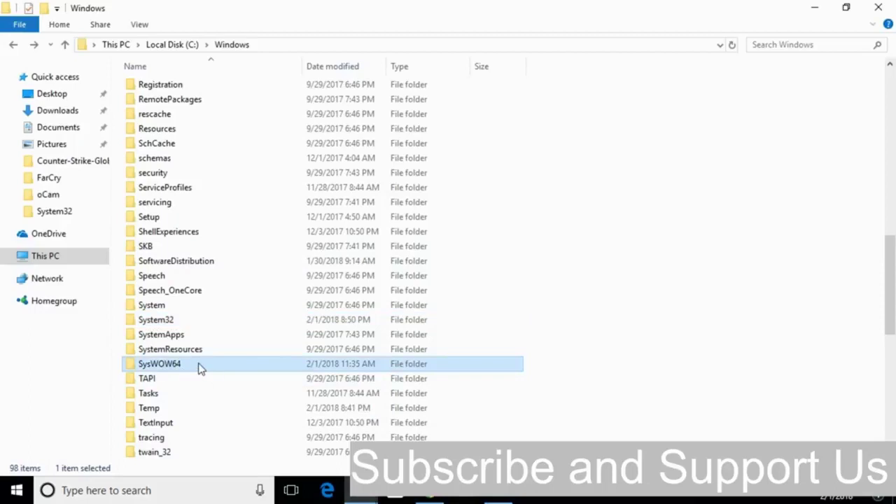
{"action": "double_click", "coordinate": [198, 362]}
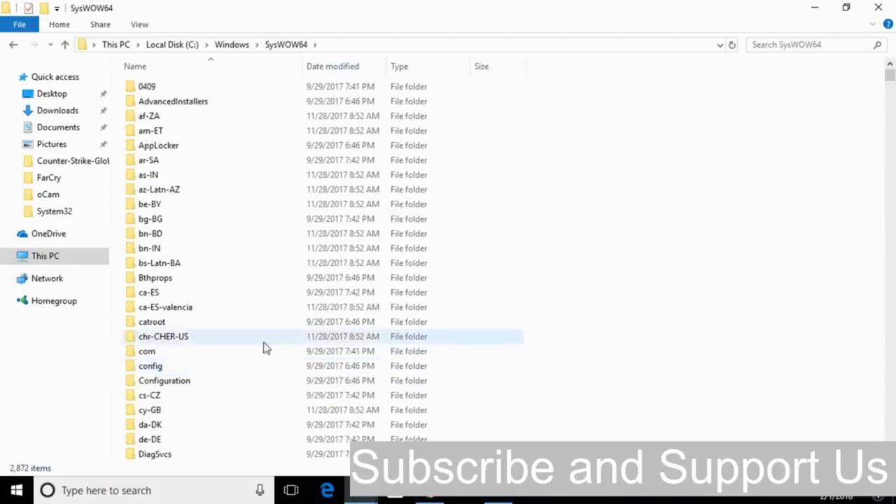
Paste msvcp100.dll into SysWOW64 with administrator approval, then return to C:\Windows
{"action": "right_click", "coordinate": [766, 161]}
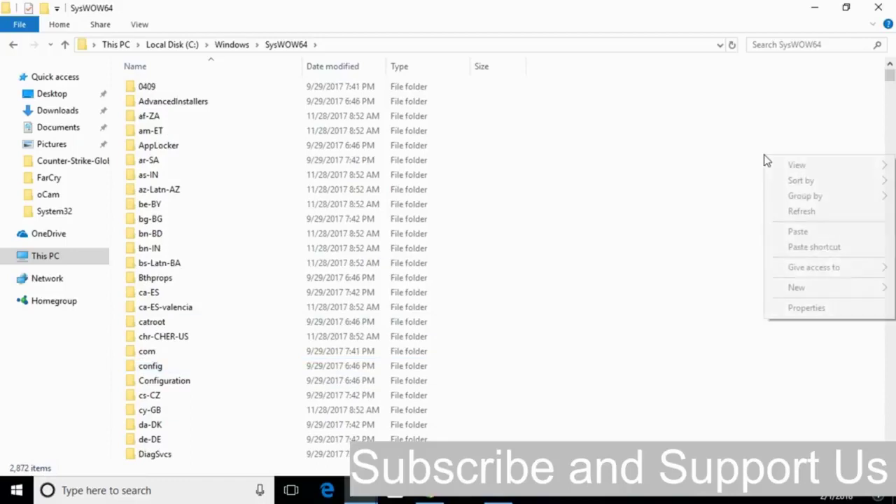
{"action": "left_click", "coordinate": [783, 231]}
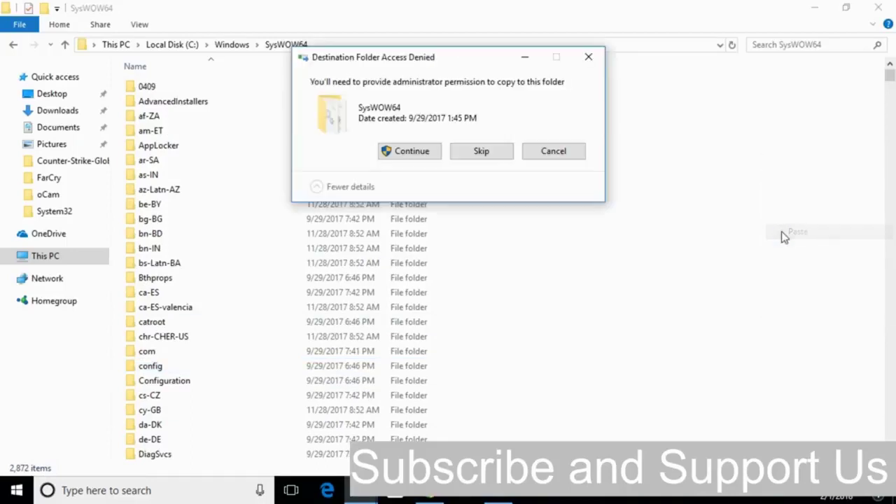
{"action": "left_click", "coordinate": [397, 151]}
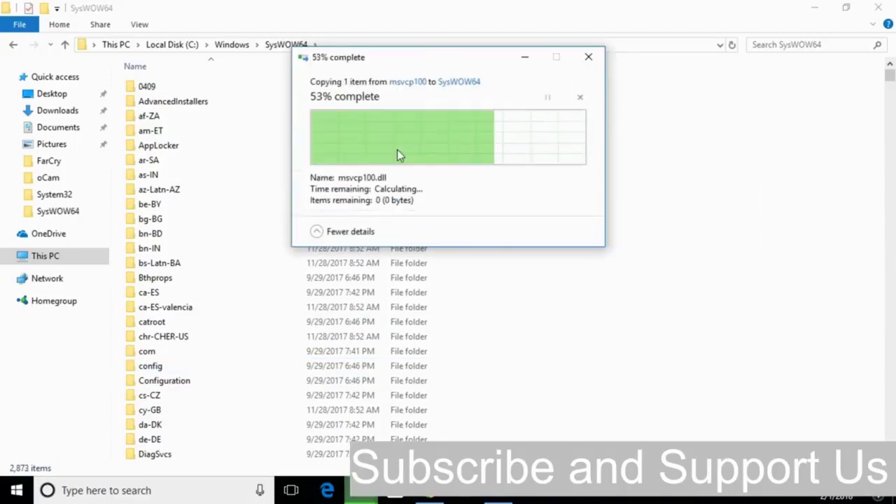
{"action": "left_click", "coordinate": [12, 44]}
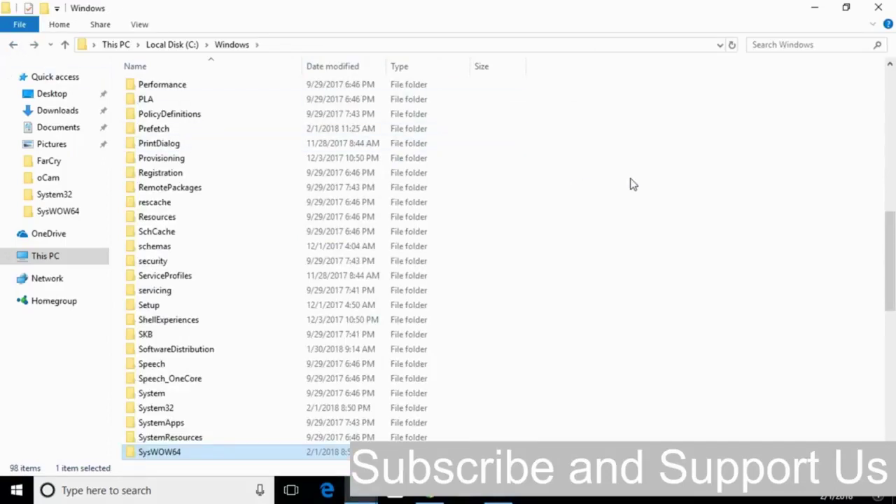